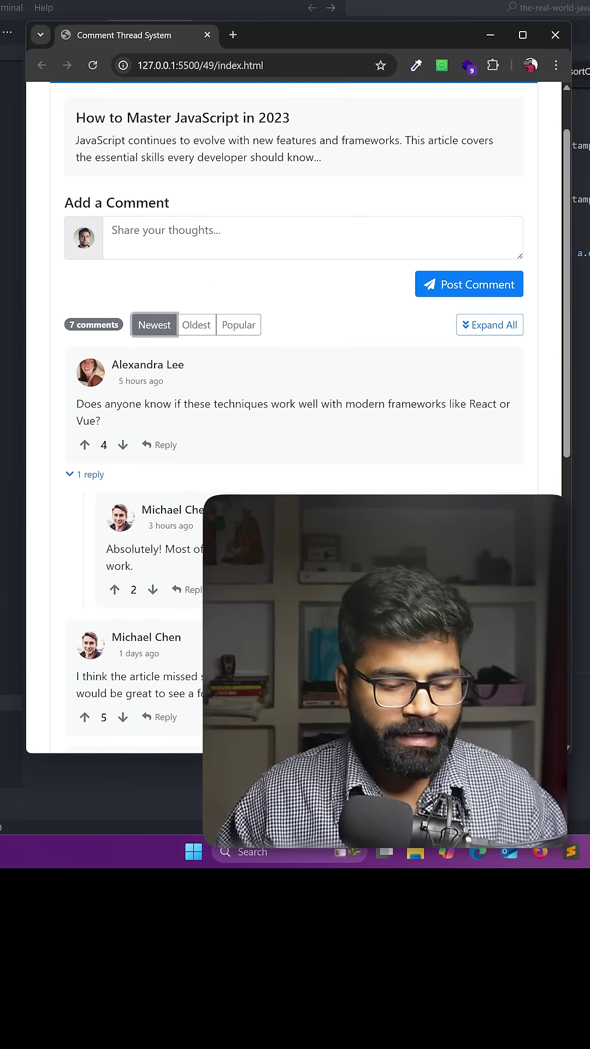
Post a new comment reading 'share' to the comment thread
{"action": "left_click", "coordinate": [312, 237]}
{"action": "type", "text": "share"}
{"action": "left_click", "coordinate": [467, 285]}
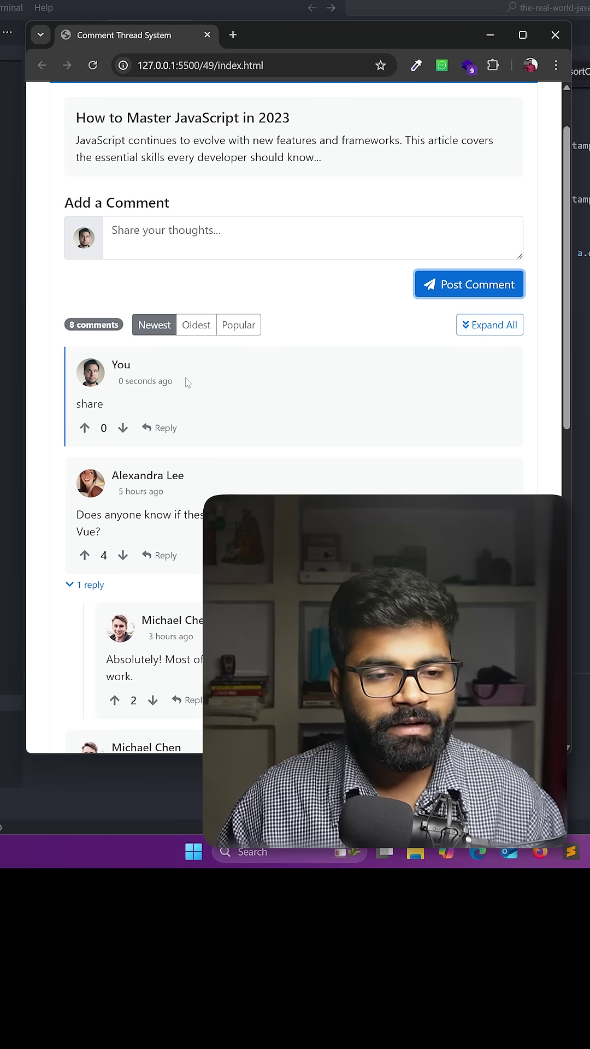
Sort the comments by popularity, then oldest first, and start a reply to the arrow-functions comment
{"action": "left_click", "coordinate": [238, 325]}
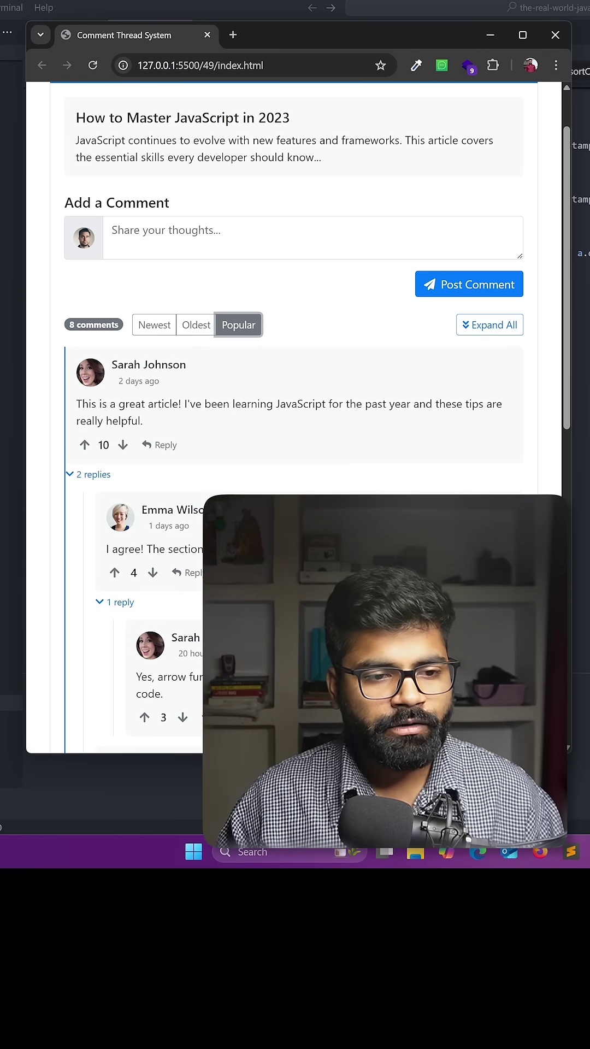
{"action": "scroll", "coordinate": [193, 410], "scroll_direction": "up", "scroll_amount": 1}
{"action": "left_click", "coordinate": [198, 393]}
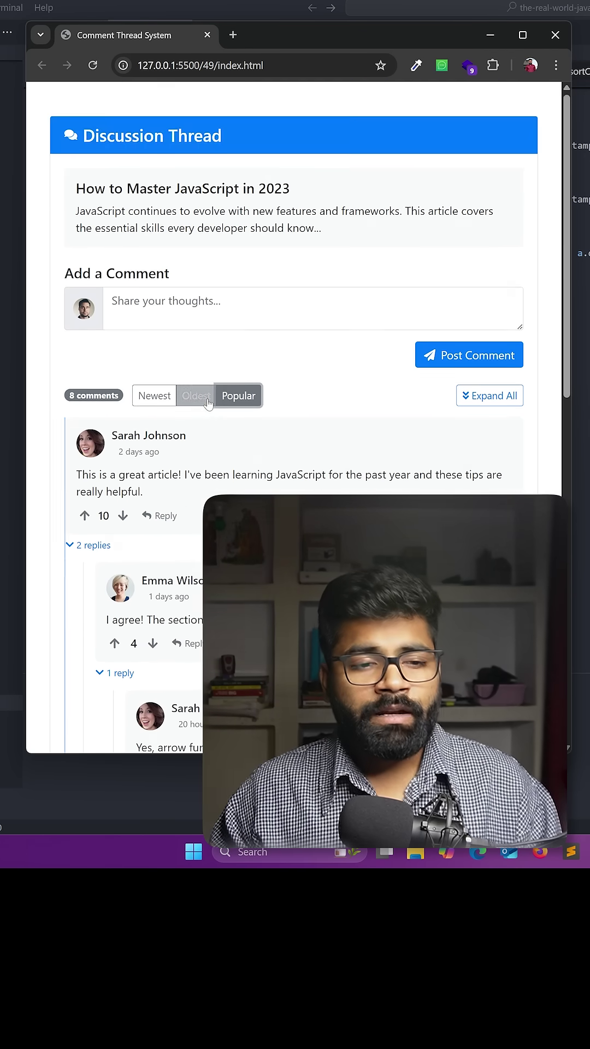
{"action": "scroll", "coordinate": [208, 403], "scroll_direction": "down", "scroll_amount": 3}
{"action": "scroll", "coordinate": [209, 403], "scroll_direction": "down", "scroll_amount": 1}
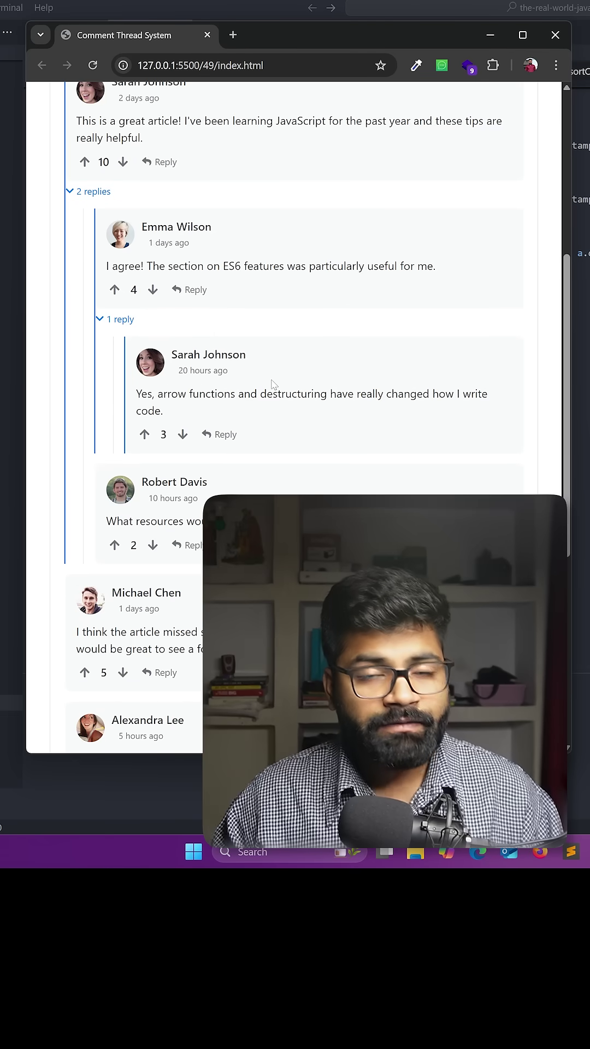
{"action": "left_click", "coordinate": [216, 436]}
{"action": "type", "text": "repl"}
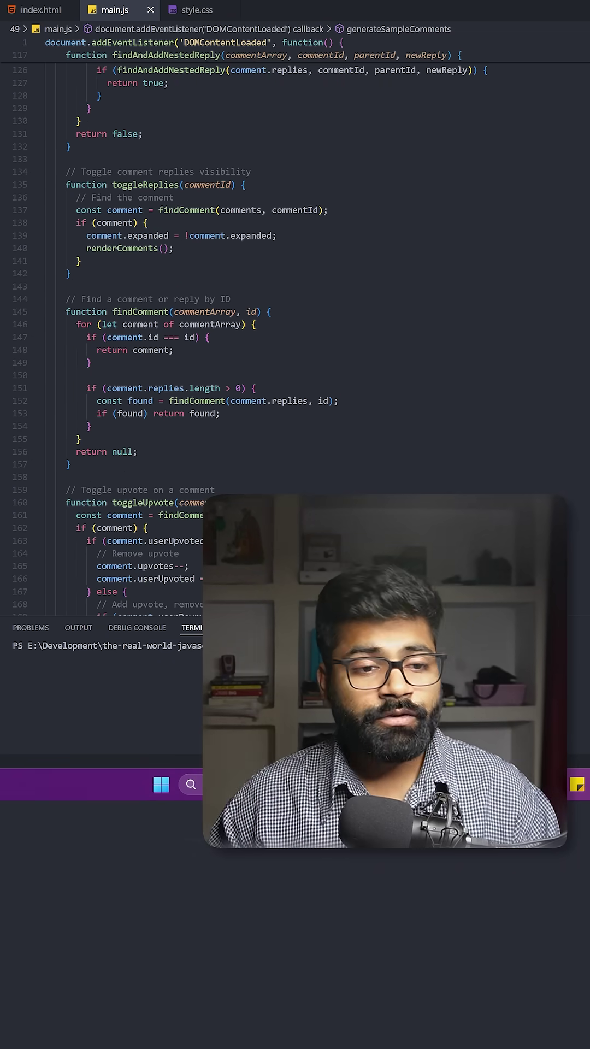
Highlight findComment's match-return block, recursive replies search and recursive call in main.js
{"action": "left_click_drag", "start_coordinate": [72, 464], "coordinate": [45, 312]}
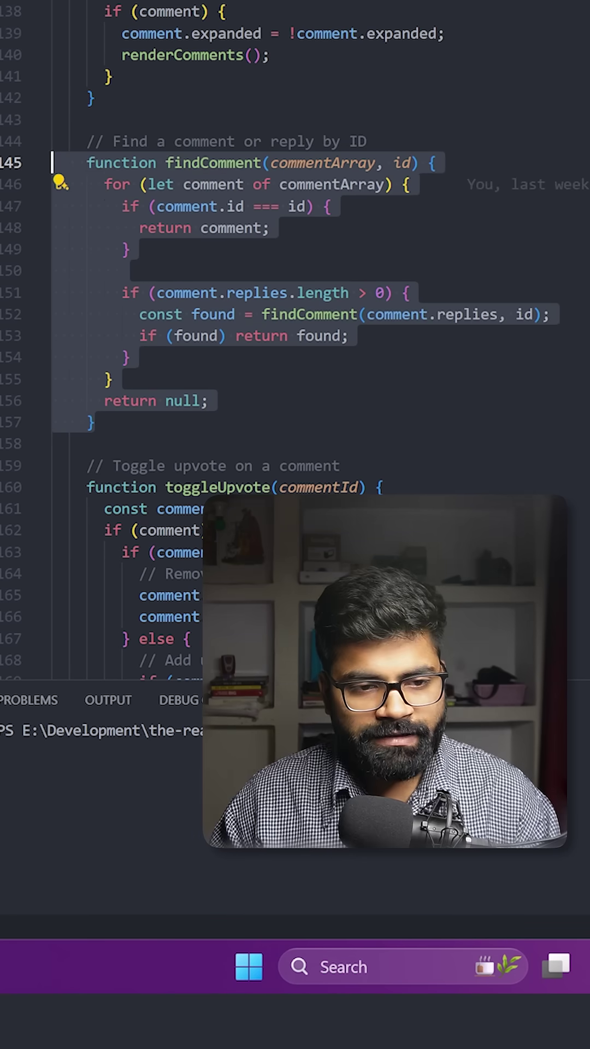
{"action": "left_click_drag", "start_coordinate": [131, 249], "coordinate": [77, 206]}
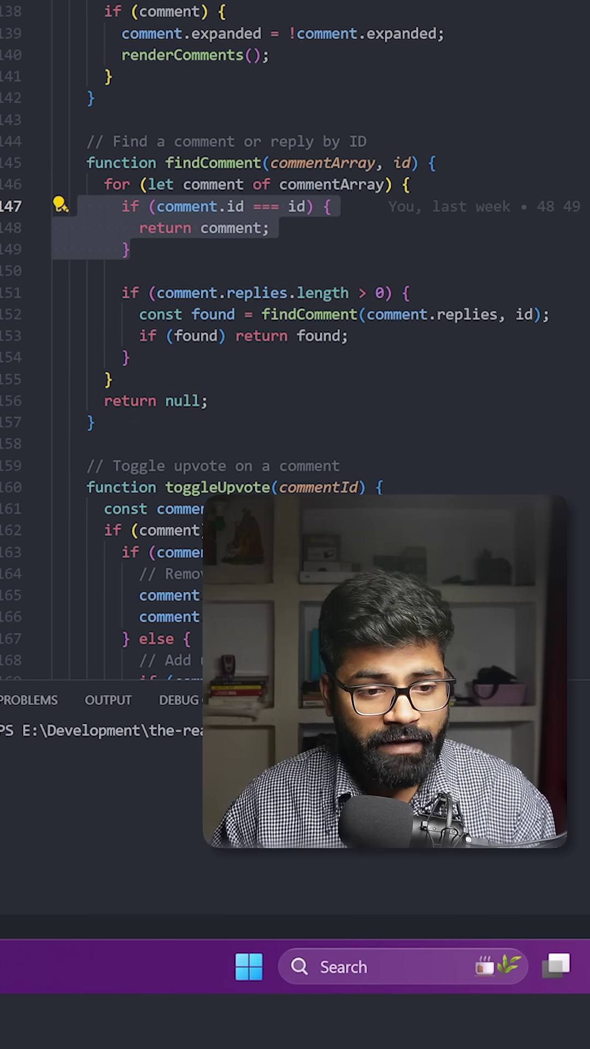
{"action": "left_click_drag", "start_coordinate": [131, 357], "coordinate": [87, 293]}
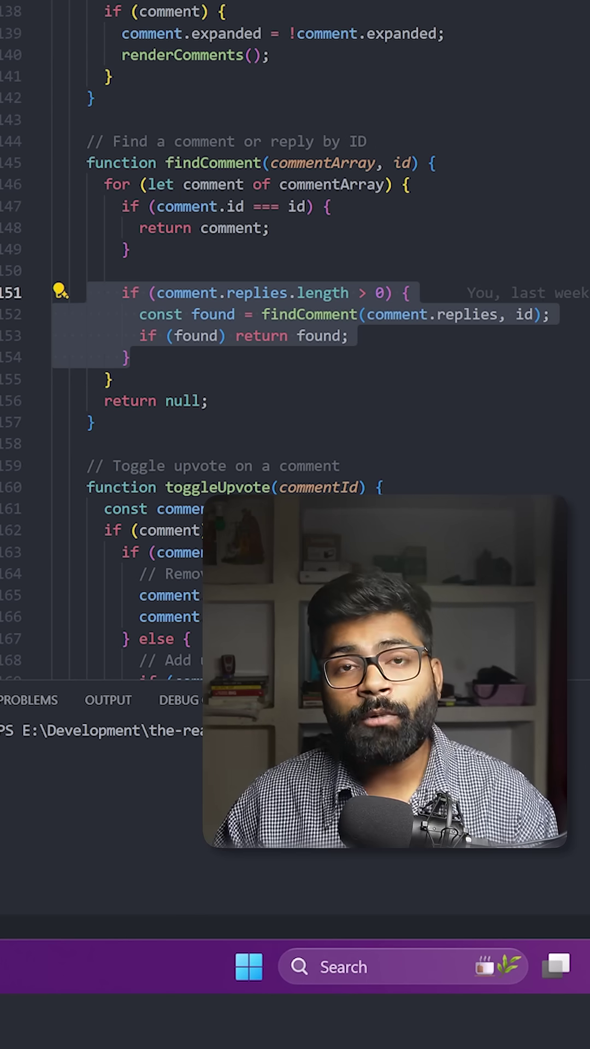
{"action": "left_click", "coordinate": [131, 358]}
{"action": "left_click", "coordinate": [345, 335]}
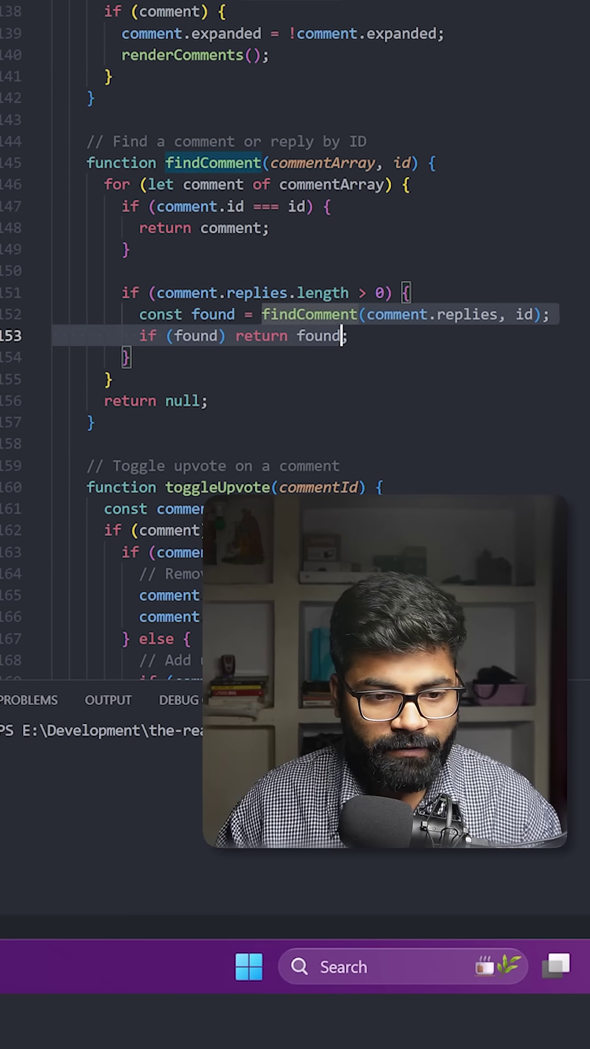
{"action": "left_click", "coordinate": [313, 314]}
{"action": "left_click_drag", "start_coordinate": [97, 422], "coordinate": [79, 162]}
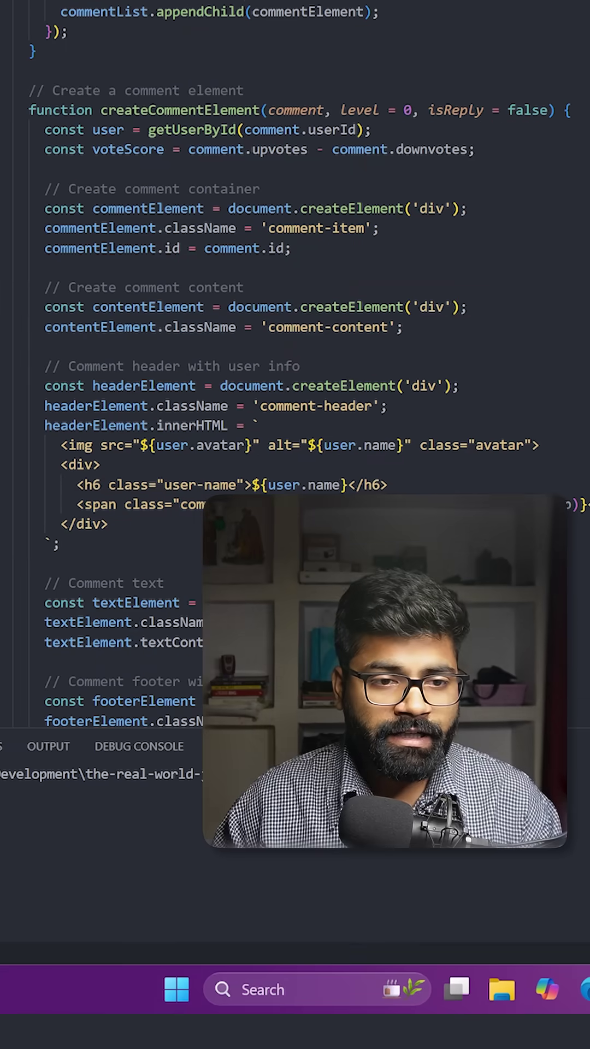
{"action": "left_click", "coordinate": [262, 110]}
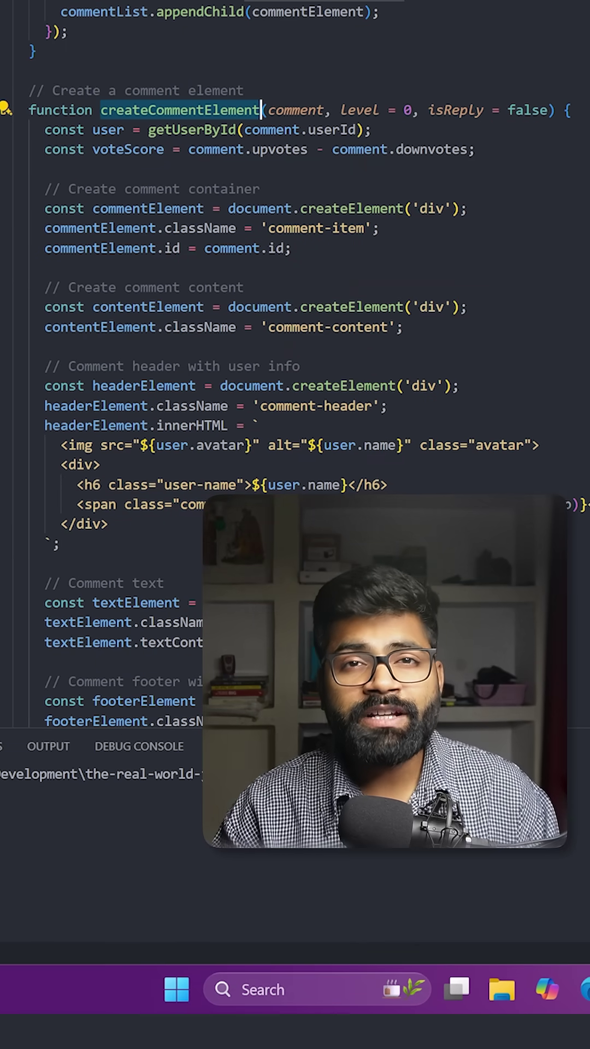
{"action": "mouse_move", "coordinate": [30, 169]}
{"action": "left_mouse_down"}
{"action": "mouse_move", "coordinate": [33, 192]}
{"action": "mouse_move", "coordinate": [125, 386]}
{"action": "mouse_move", "coordinate": [106, 525]}
{"action": "left_mouse_up"}
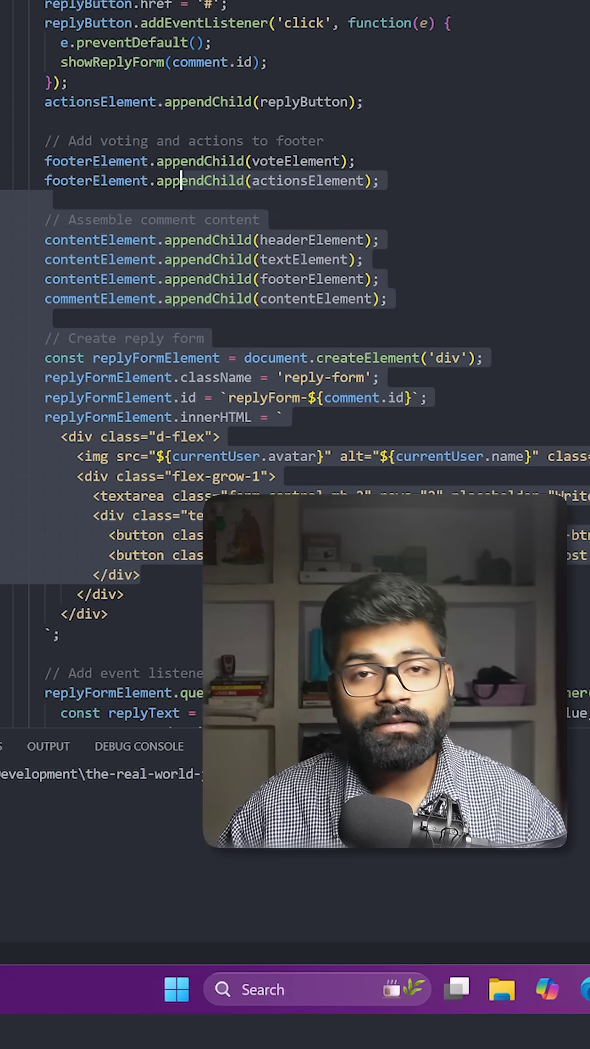
{"action": "left_click_drag", "start_coordinate": [146, 181], "coordinate": [164, 4]}
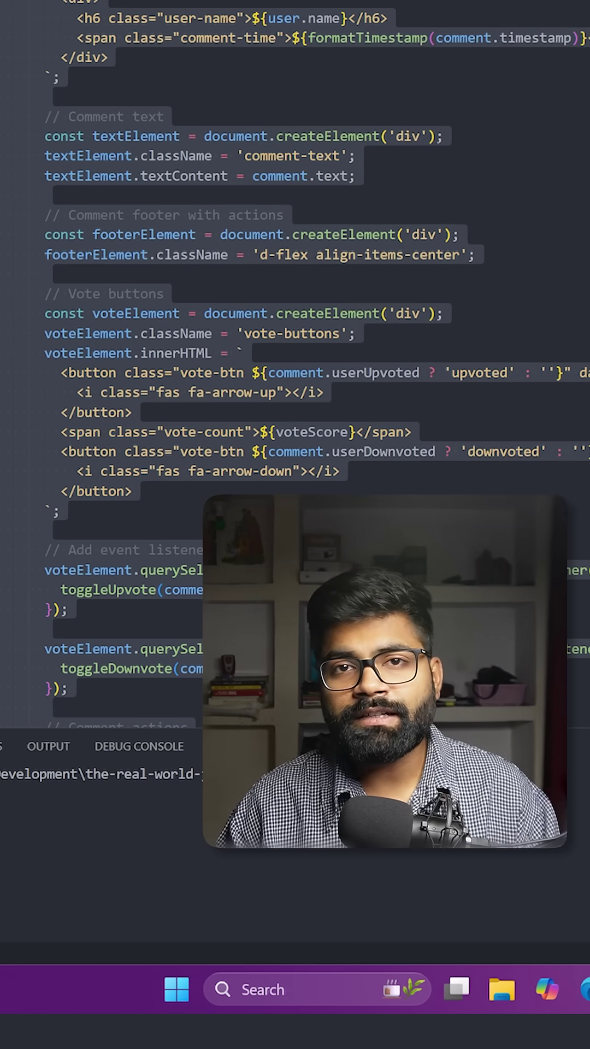
{"action": "left_click", "coordinate": [61, 511]}
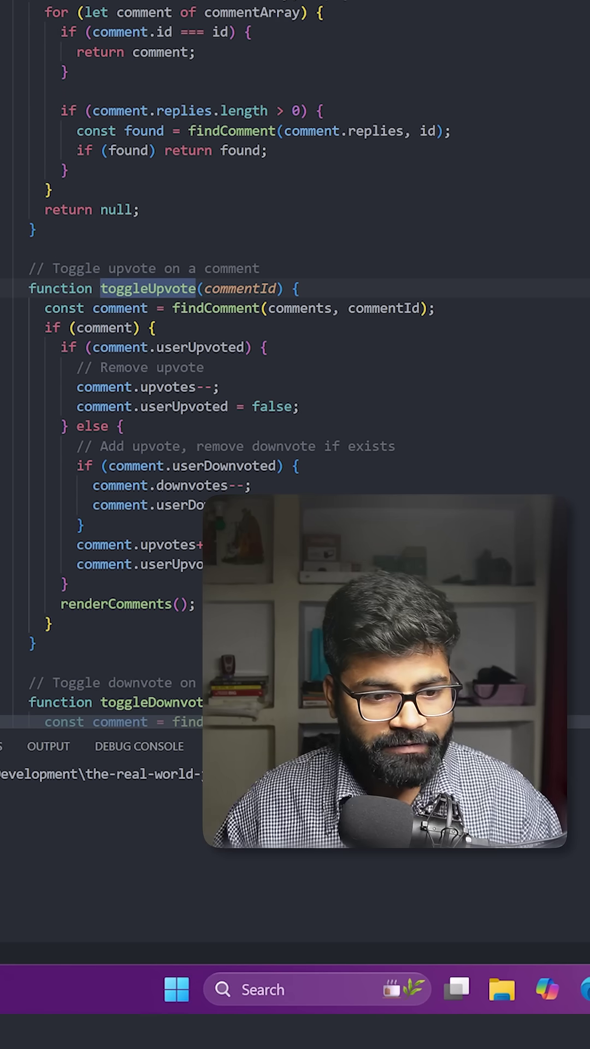
{"action": "mouse_move", "coordinate": [37, 644]}
{"action": "left_mouse_down"}
{"action": "mouse_move", "coordinate": [46, 466]}
{"action": "mouse_move", "coordinate": [29, 268]}
{"action": "left_mouse_up"}
{"action": "left_click", "coordinate": [37, 643]}
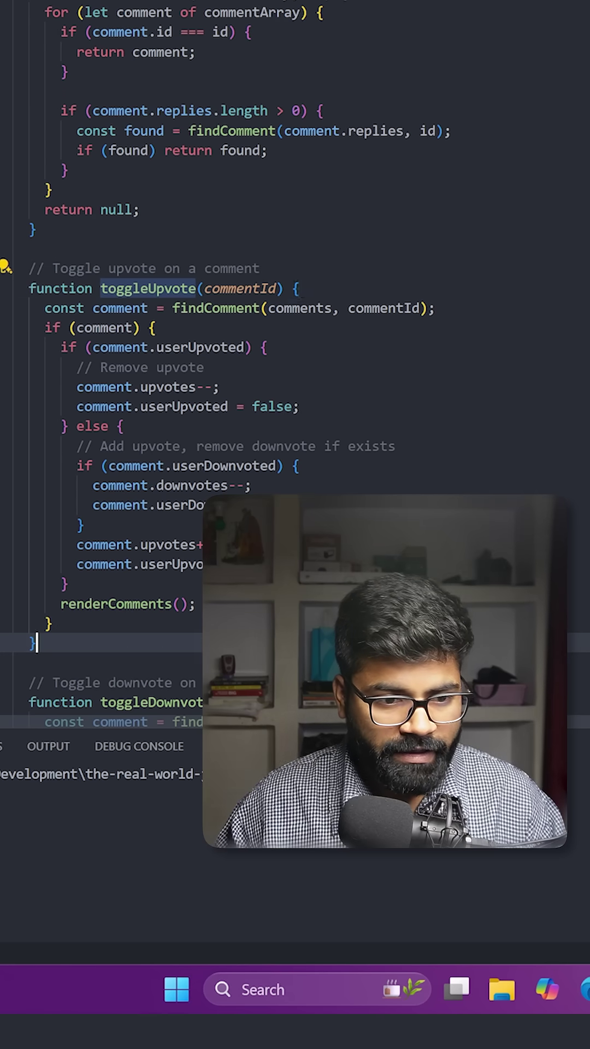
{"action": "left_click", "coordinate": [62, 387]}
{"action": "mouse_move", "coordinate": [61, 387]}
{"action": "left_mouse_down"}
{"action": "mouse_move", "coordinate": [132, 388]}
{"action": "mouse_move", "coordinate": [222, 407]}
{"action": "mouse_move", "coordinate": [219, 388]}
{"action": "left_mouse_up"}
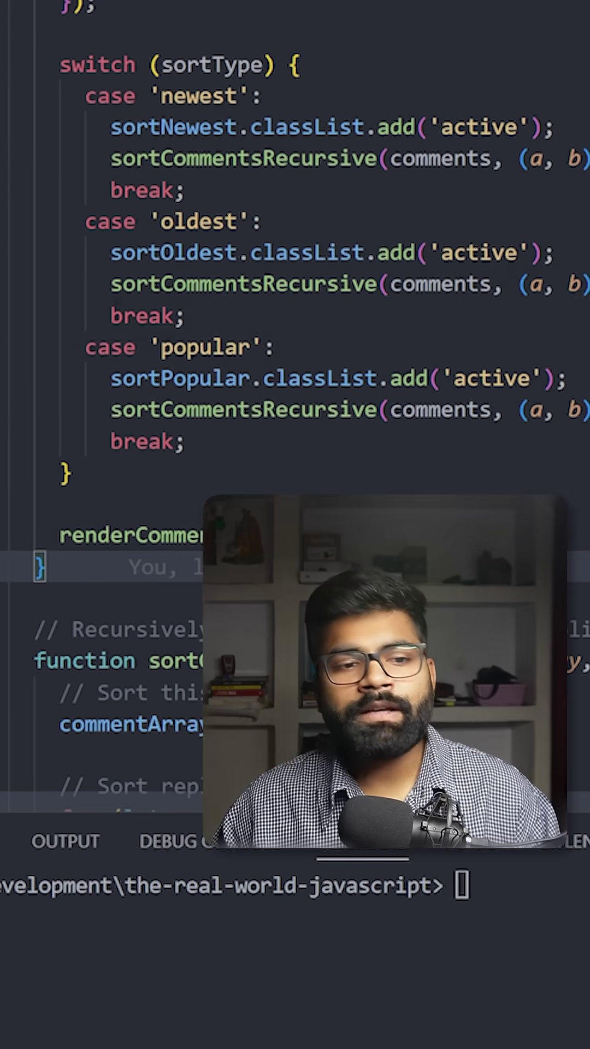
{"action": "left_click_drag", "start_coordinate": [39, 566], "coordinate": [59, 127]}
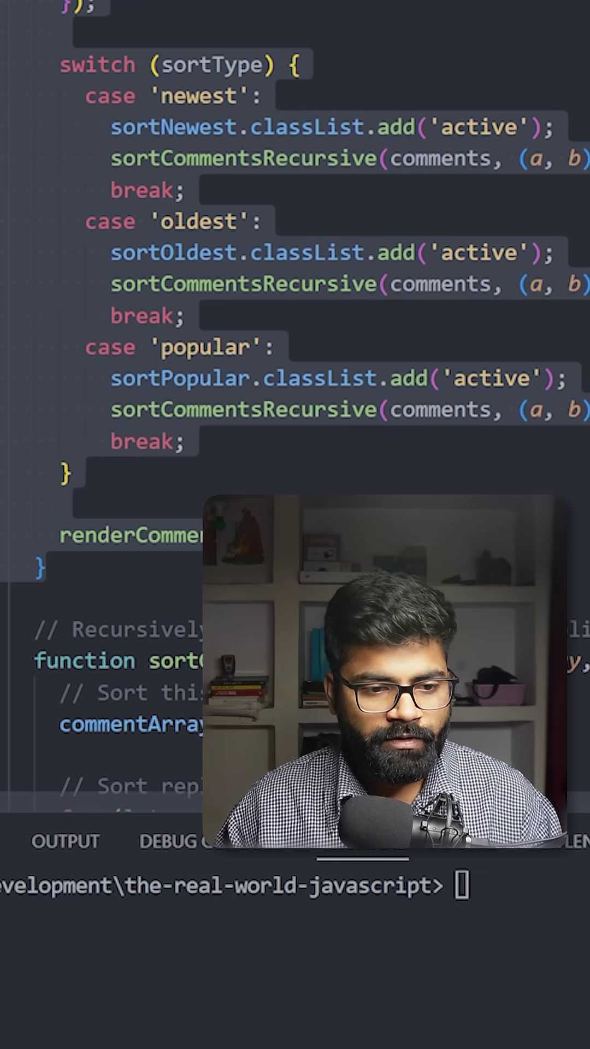
{"action": "left_click", "coordinate": [73, 473]}
{"action": "left_click", "coordinate": [123, 243]}
{"action": "left_click", "coordinate": [127, 303]}
{"action": "left_click", "coordinate": [129, 365]}
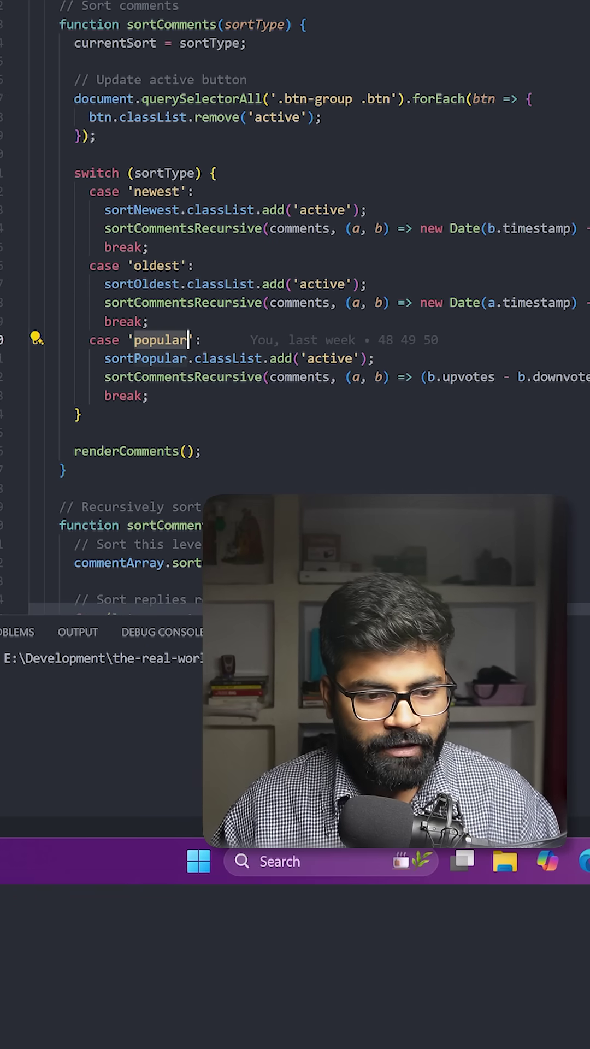
{"action": "left_click", "coordinate": [181, 228], "text": "ctrl"}
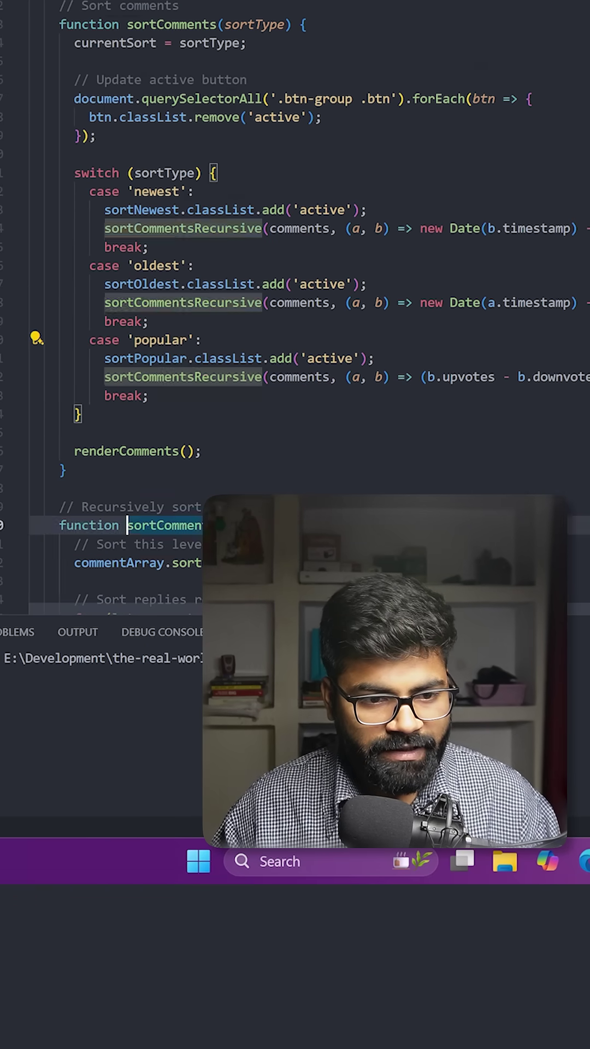
{"action": "left_click_drag", "start_coordinate": [66, 370], "coordinate": [37, 165]}
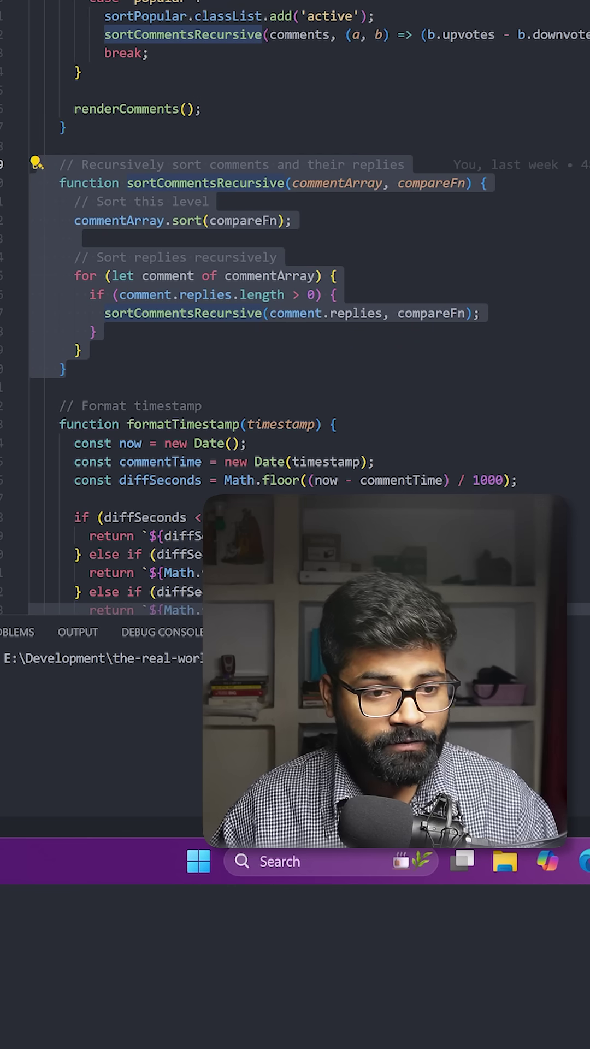